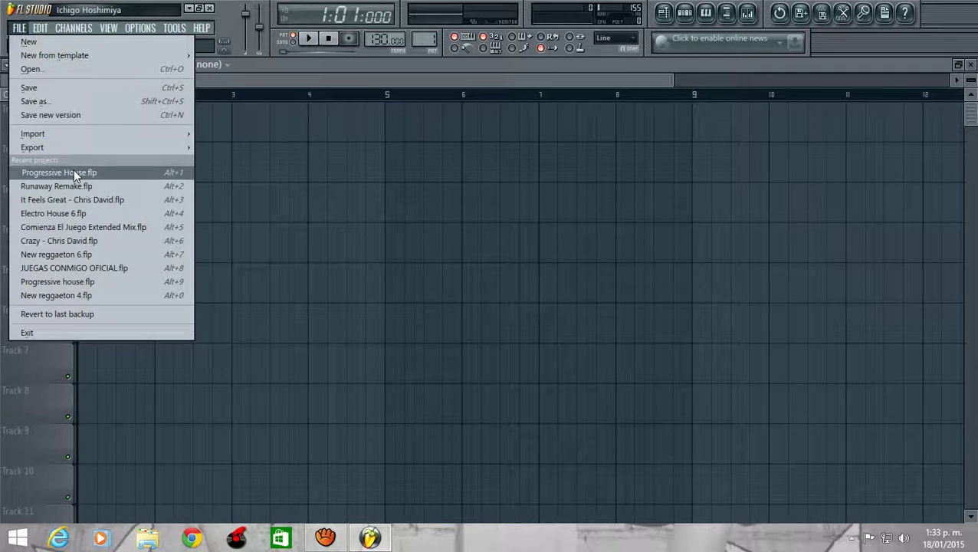
# Open the recent project Progressive House.flp, view its full arrangement in the playlist, and close the playlist.
pyautogui.click(73, 173)
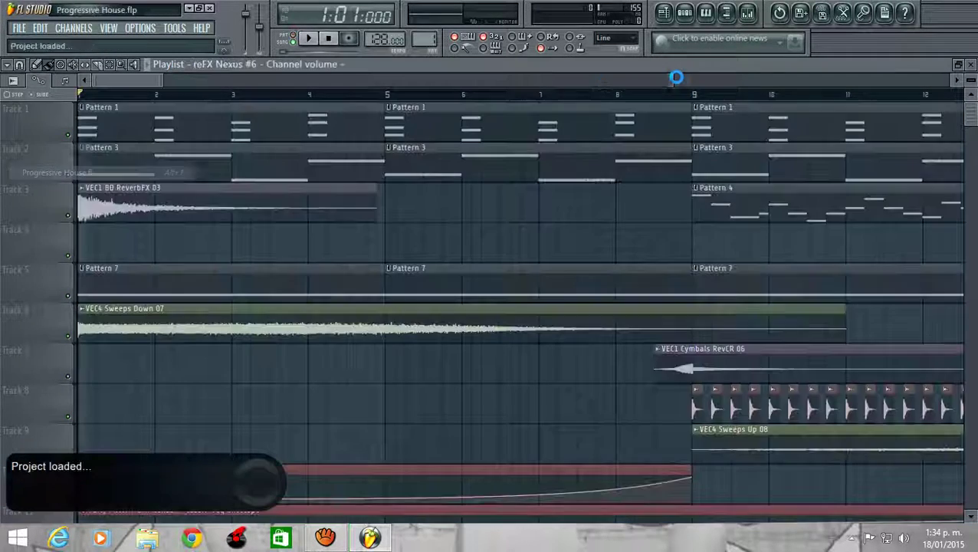
pyautogui.moveTo(168, 80); pyautogui.dragTo(950, 64)
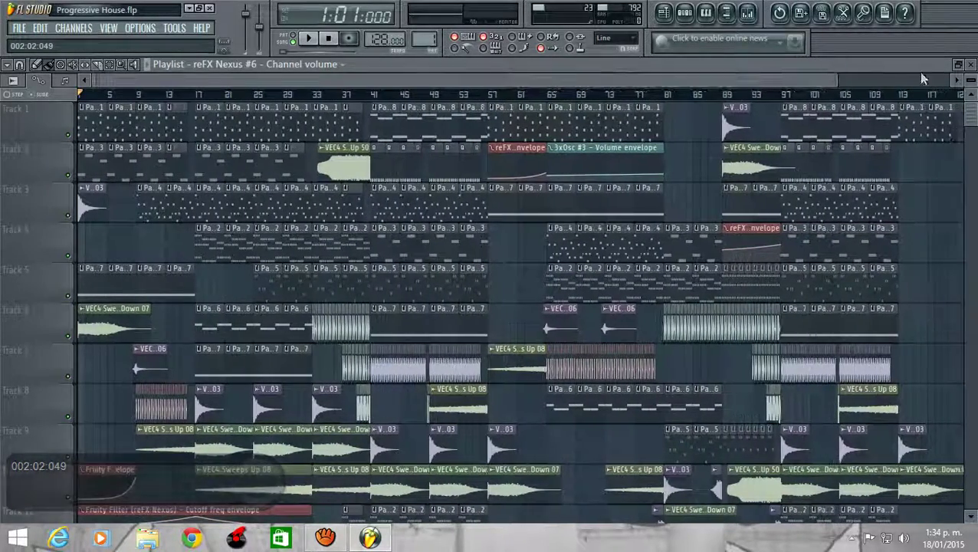
pyautogui.click(971, 65)
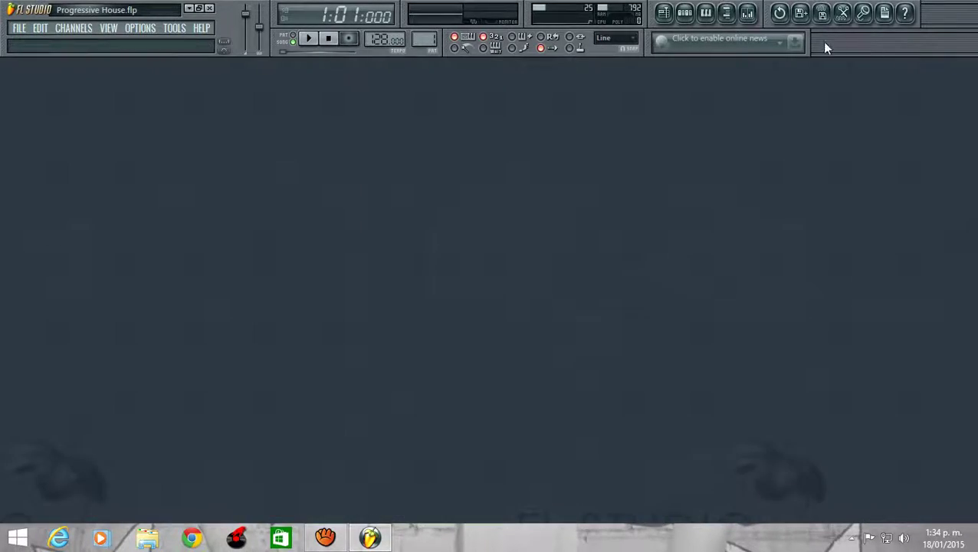
# Show the mixer, select the Master track, and start playing the song.
pyautogui.click(749, 13)
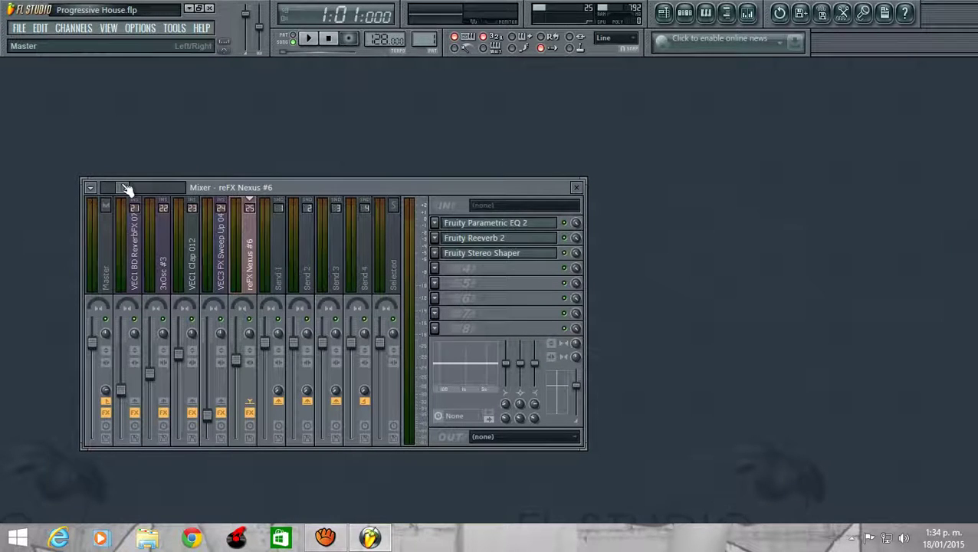
pyautogui.moveTo(127, 188); pyautogui.dragTo(99, 189)
pyautogui.click(103, 250)
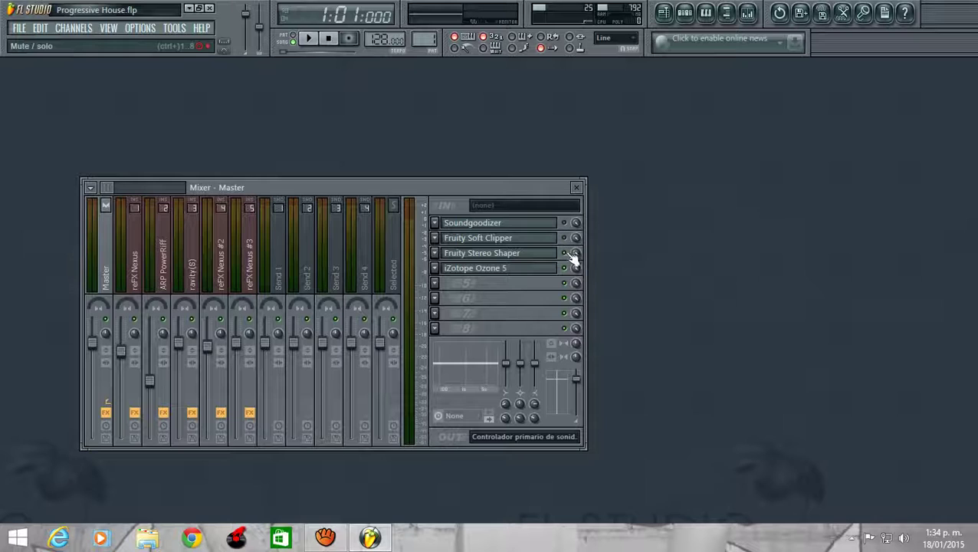
pyautogui.click(310, 40)
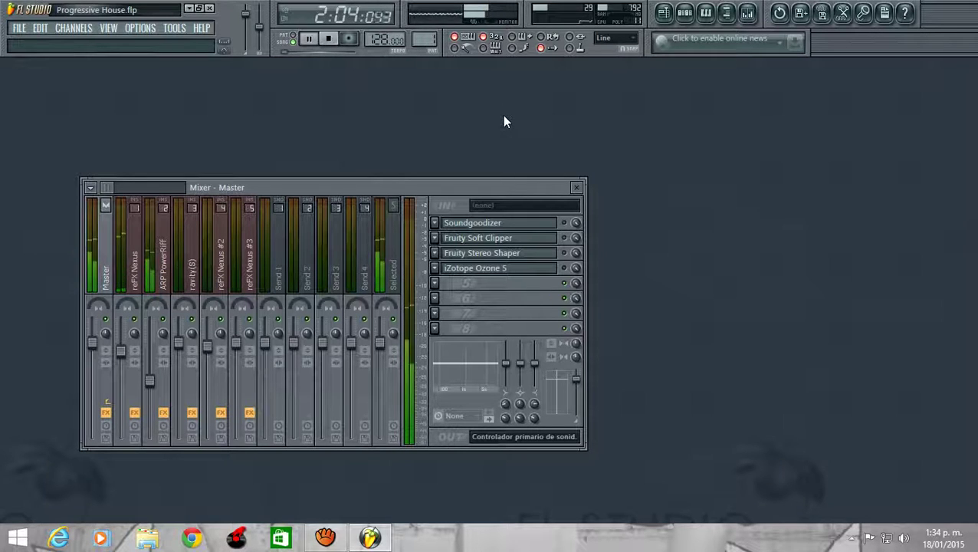
# Inspect the Soundgoodizer's amount setting on the Master with its window moved clear of the mixer, and close it.
pyautogui.click(528, 227)
pyautogui.moveTo(479, 252); pyautogui.dragTo(783, 134)
pyautogui.moveTo(755, 256)
pyautogui.mouseDown()
pyautogui.moveTo(767, 214)
pyautogui.moveTo(835, 163)
pyautogui.moveTo(823, 249)
pyautogui.moveTo(755, 257)
pyautogui.mouseUp()
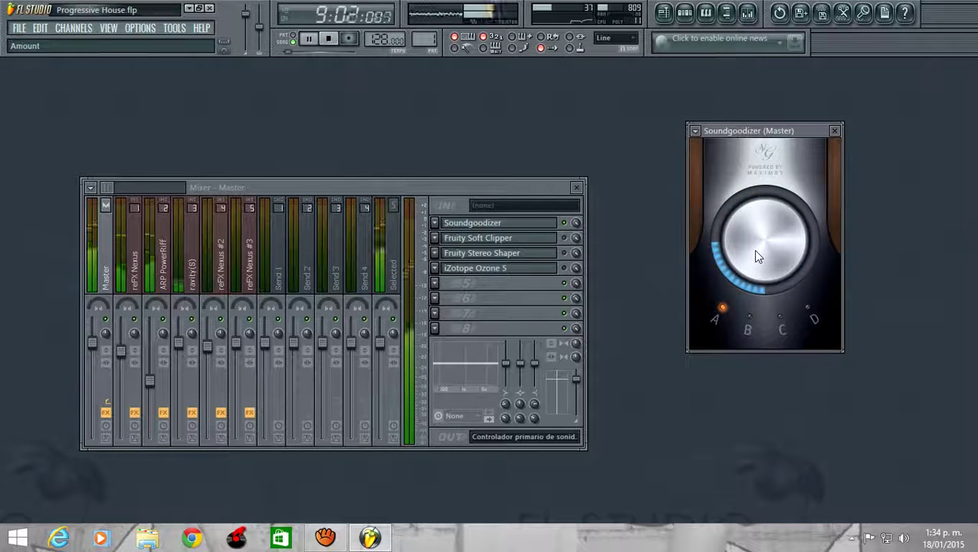
pyautogui.click(835, 131)
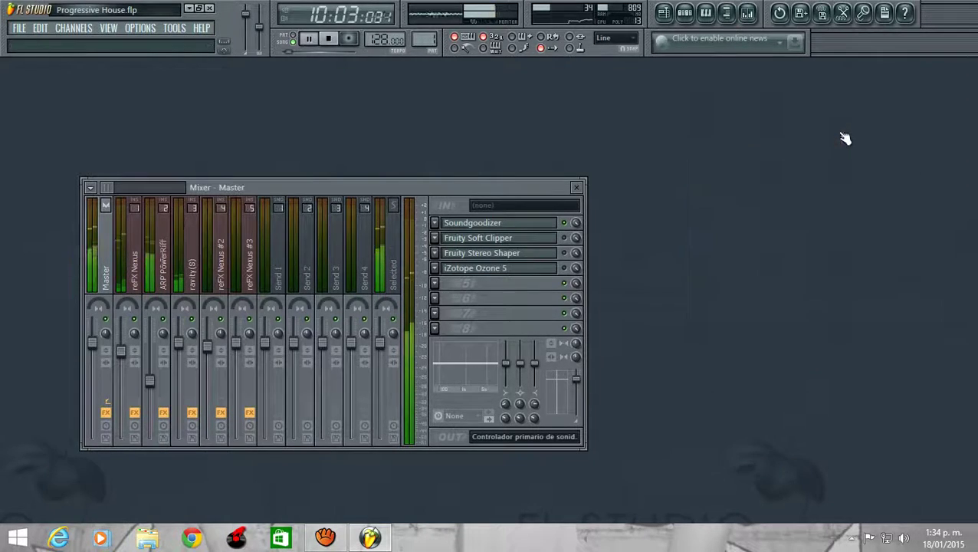
# Inspect the settings of the Master's Fruity Soft Clipper and Fruity Stereo Shaper while the song plays, closing each one.
pyautogui.click(548, 242)
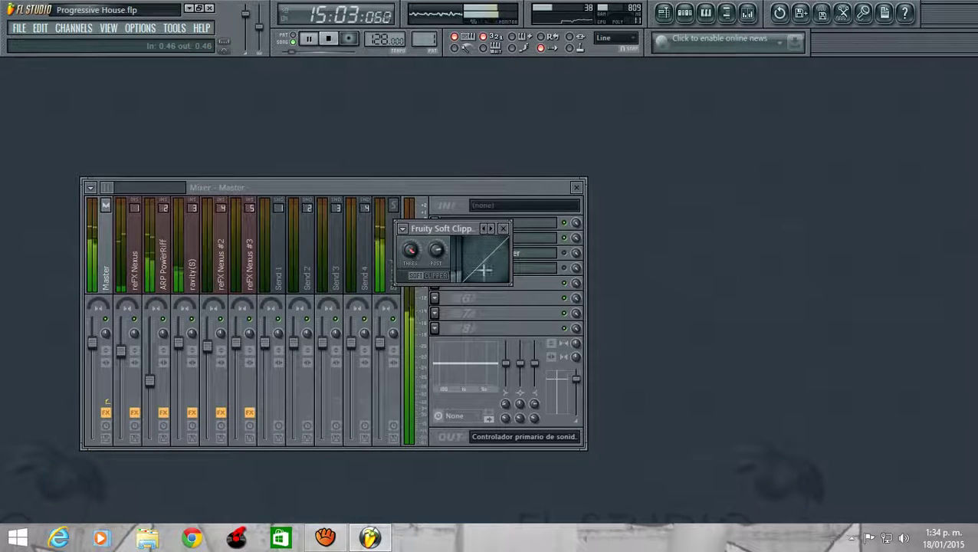
pyautogui.click(504, 228)
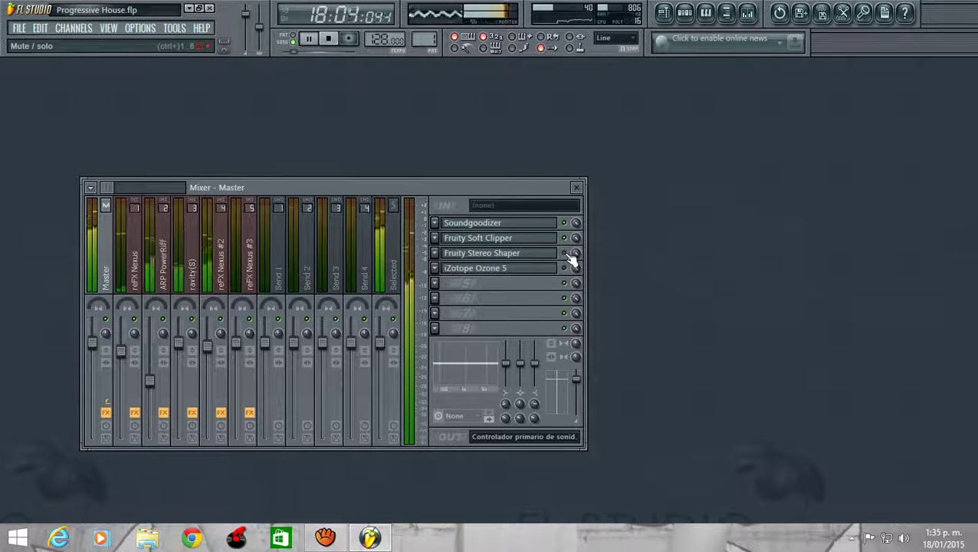
pyautogui.click(522, 256)
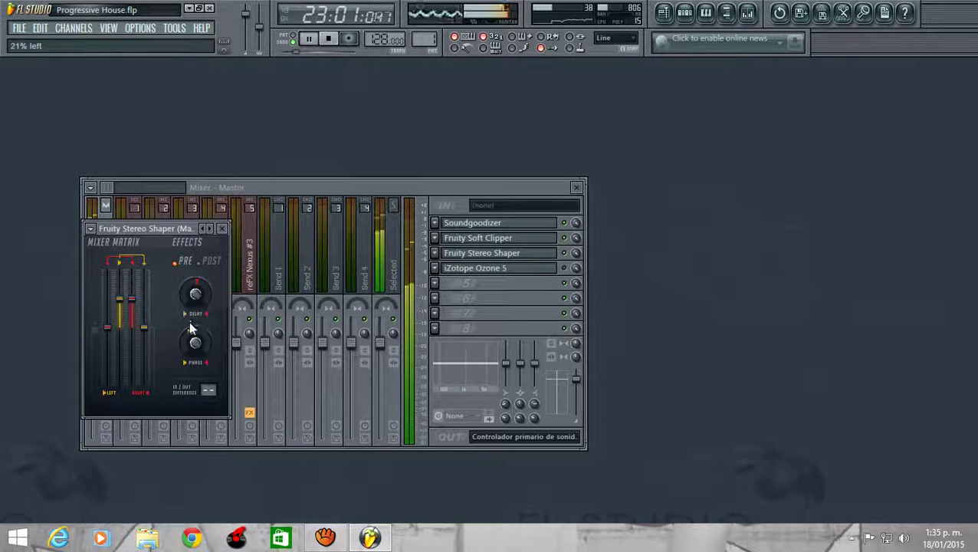
pyautogui.moveTo(192, 337); pyautogui.dragTo(207, 291)
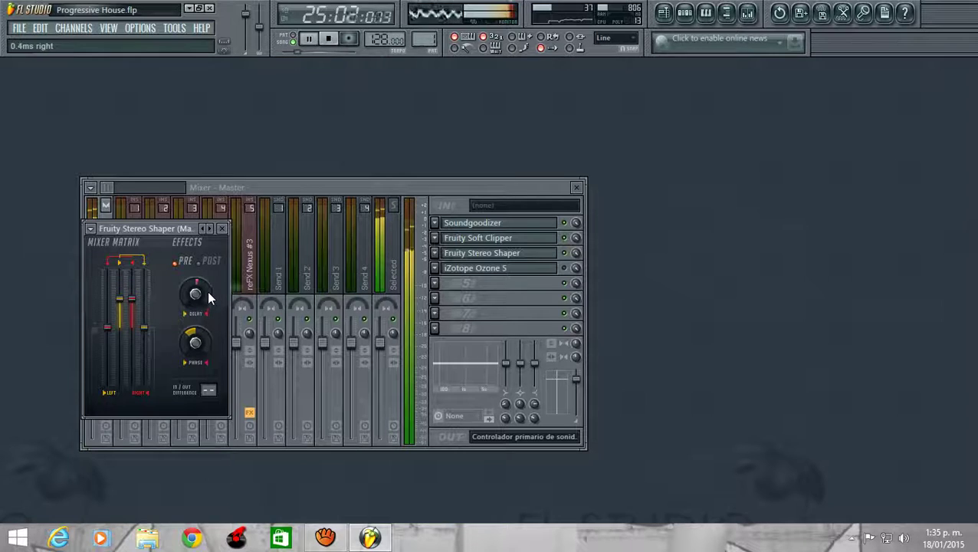
pyautogui.click(221, 229)
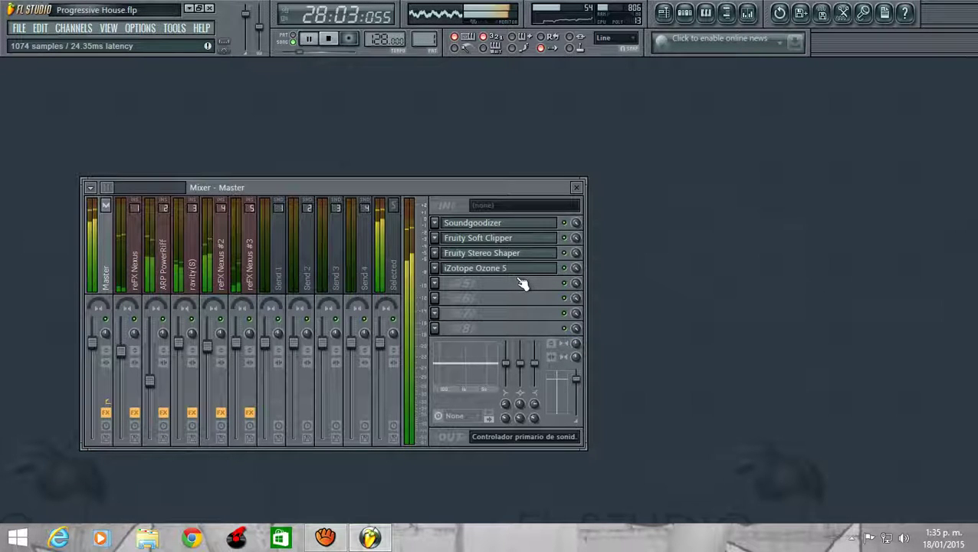
# Open iZotope Ozone 5 on the Master and review its Equalizer, Harmonic Exciter, Stereo Imaging, Post Equalizer and Maximizer modules.
pyautogui.click(546, 268)
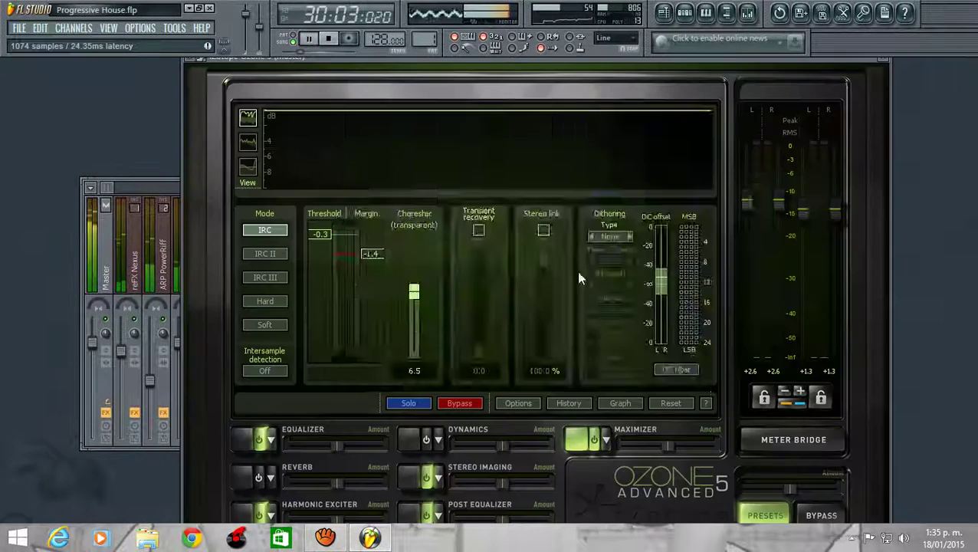
pyautogui.click(691, 380)
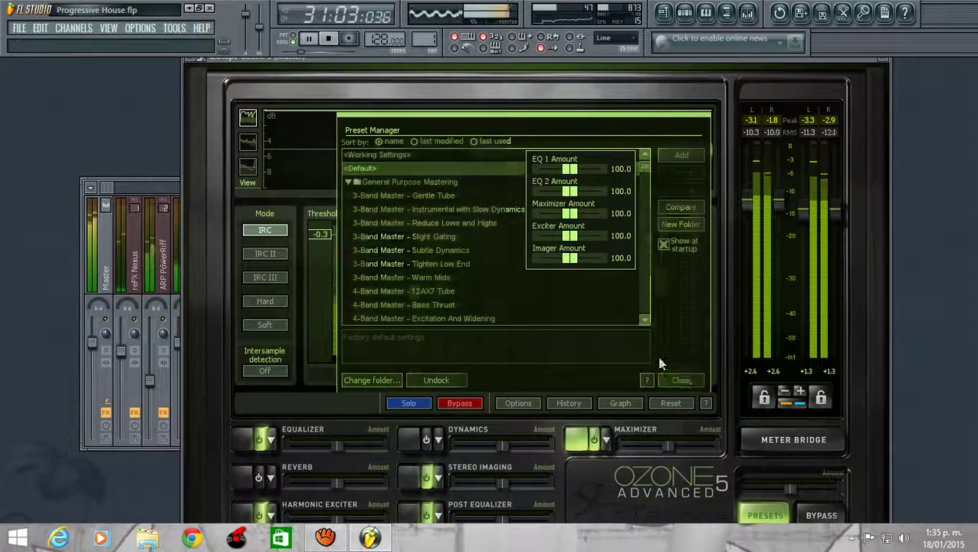
pyautogui.click(244, 444)
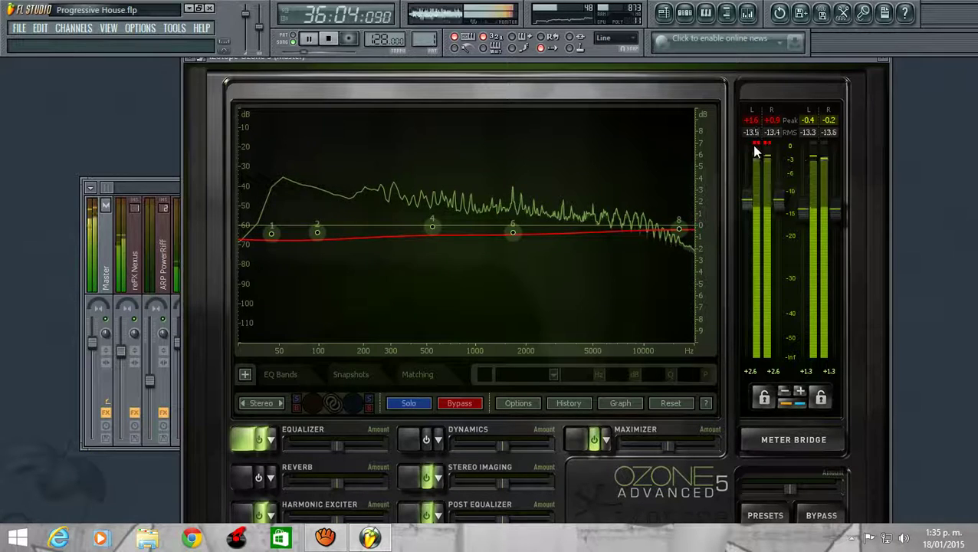
pyautogui.click(253, 513)
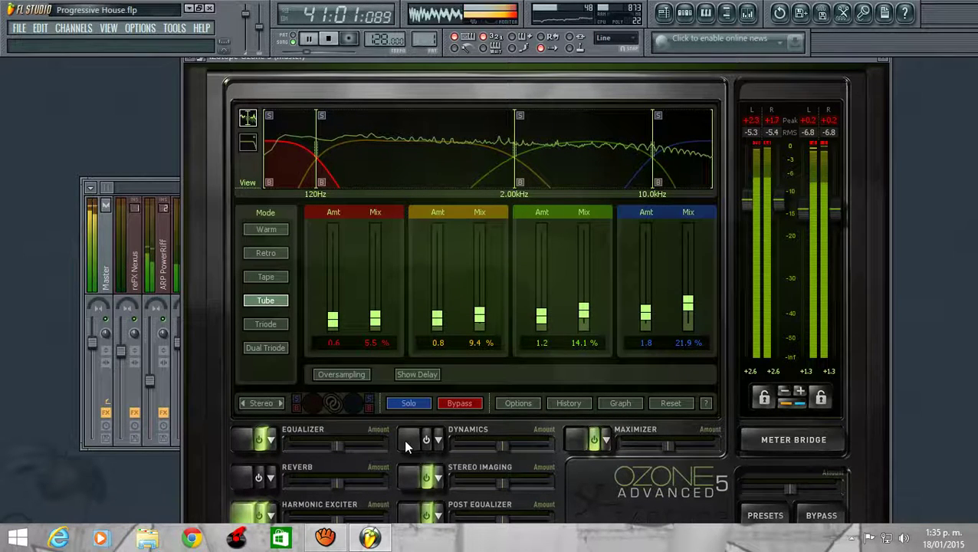
pyautogui.click(410, 470)
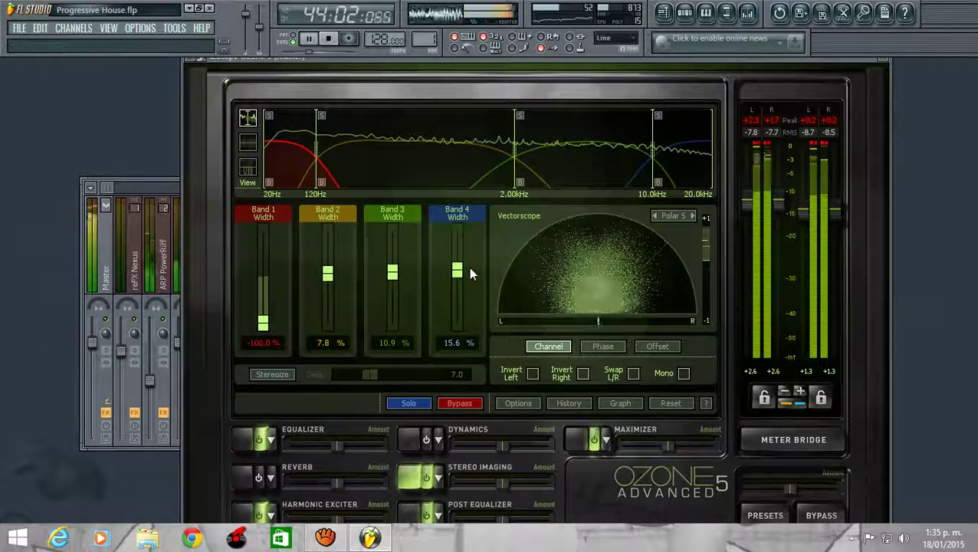
pyautogui.click(410, 516)
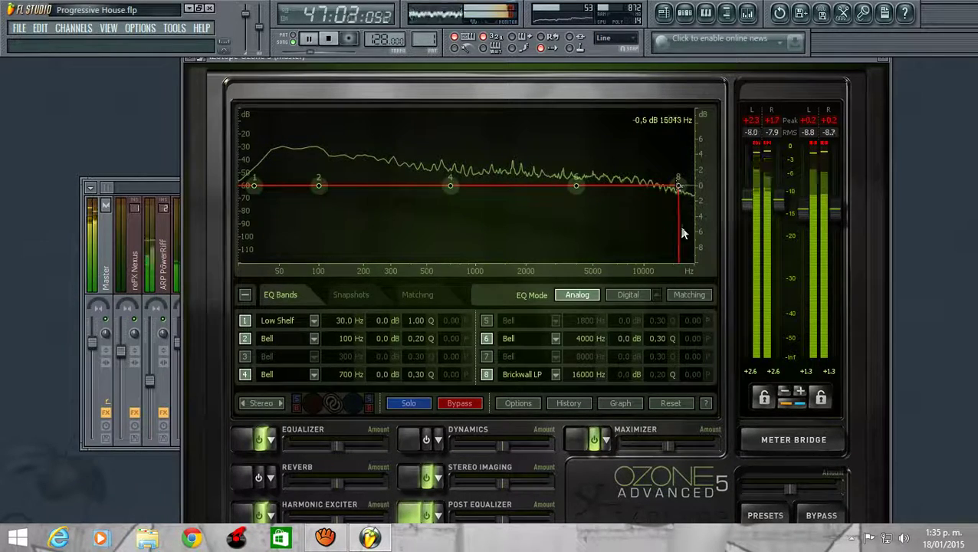
pyautogui.click(573, 431)
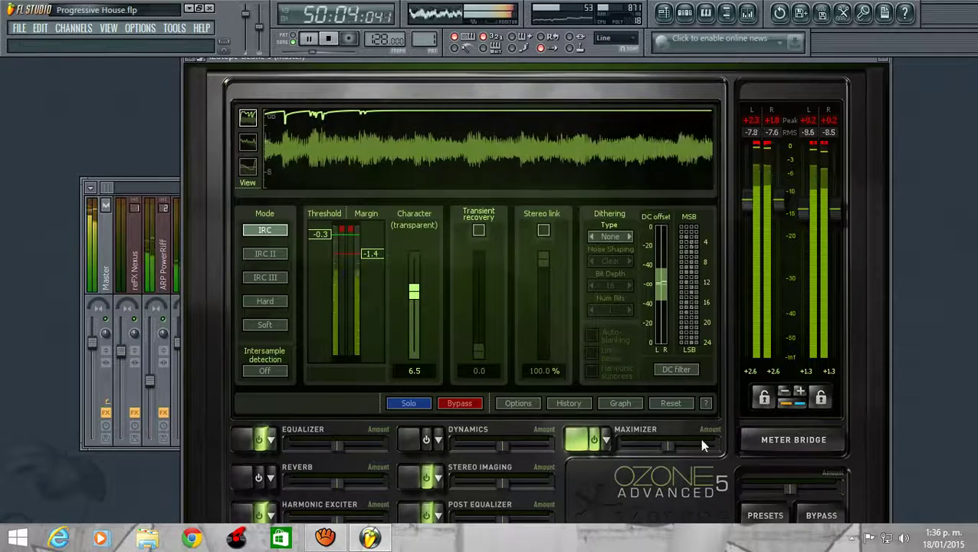
# Compare the sound with Ozone's Maximizer bypassed and active, and close the plugin with the Maximizer active.
pyautogui.click(472, 407)
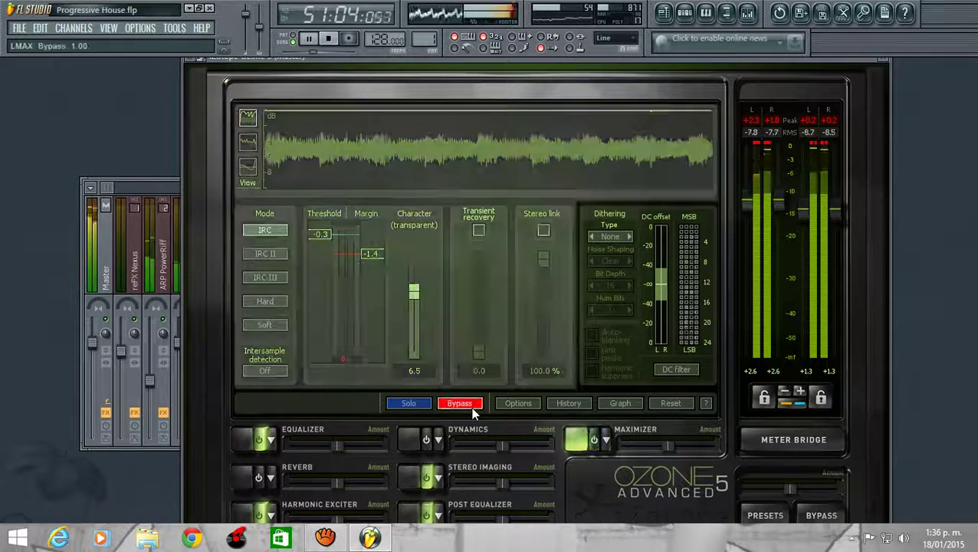
pyautogui.click(471, 406)
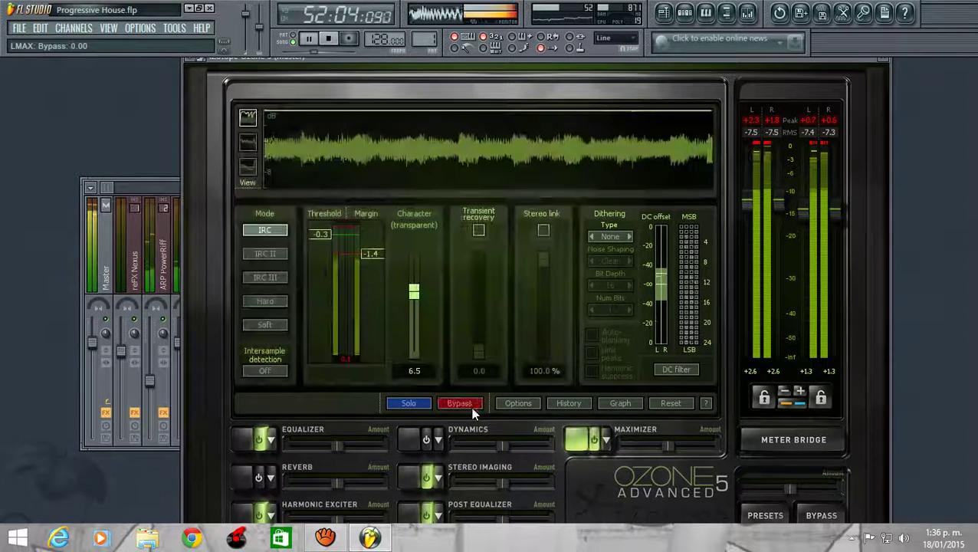
pyautogui.click(884, 61)
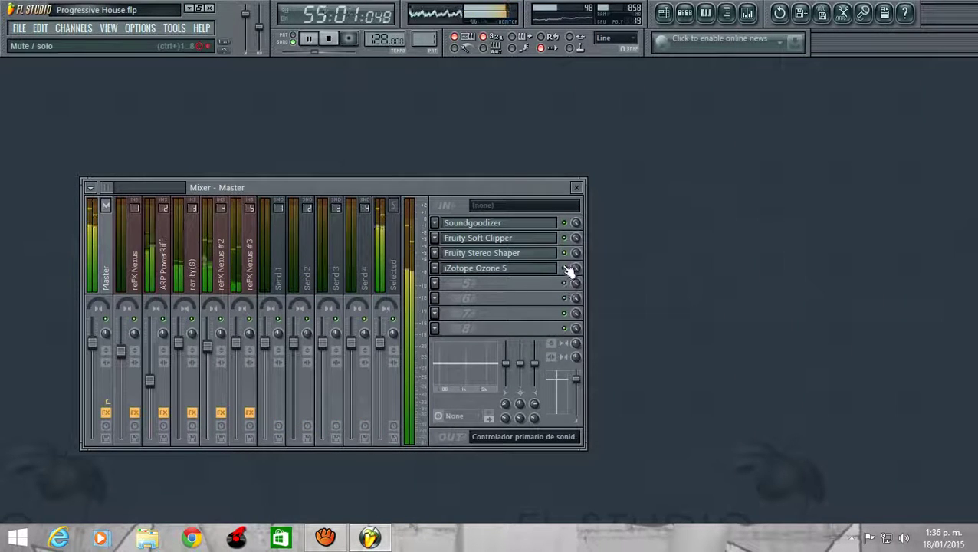
# Replace the mixer with the playlist and look over the patterns and automation clips on its upper and lower tracks.
pyautogui.click(576, 189)
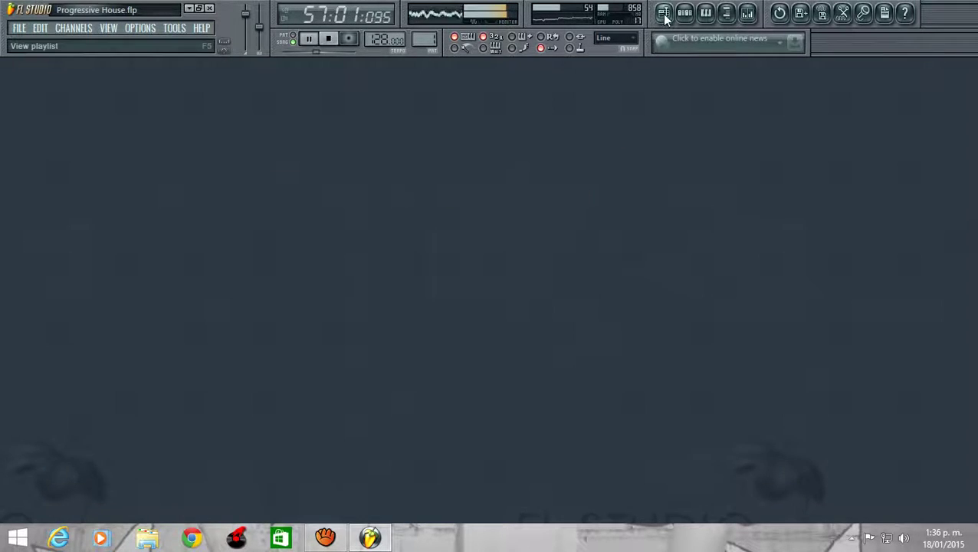
pyautogui.click(663, 14)
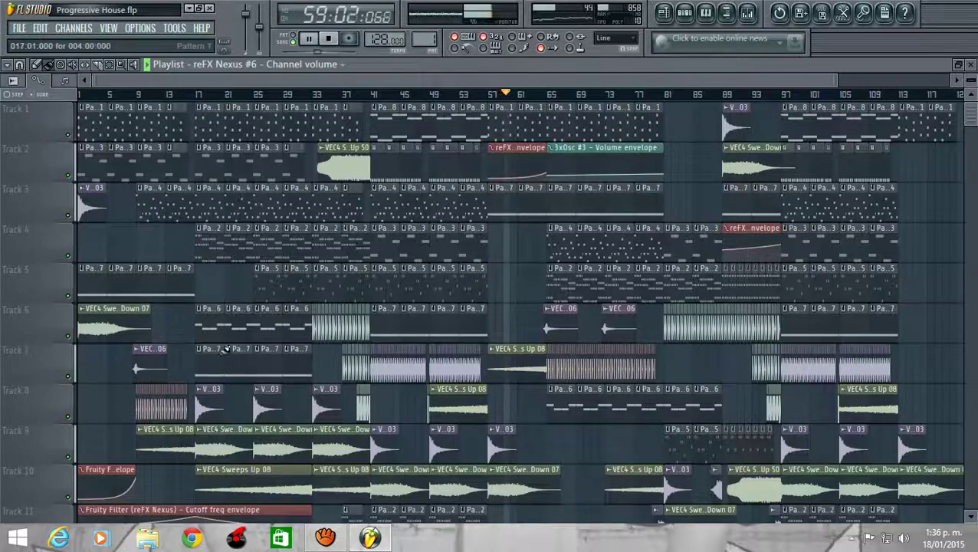
pyautogui.scroll(-1, 111, 399)
pyautogui.scroll(-8, 111, 399)
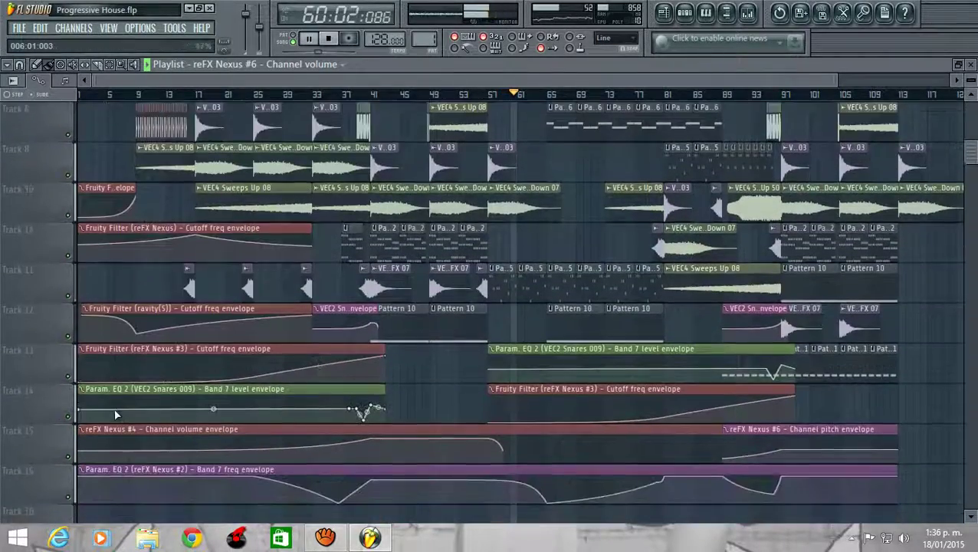
pyautogui.scroll(9, 105, 410)
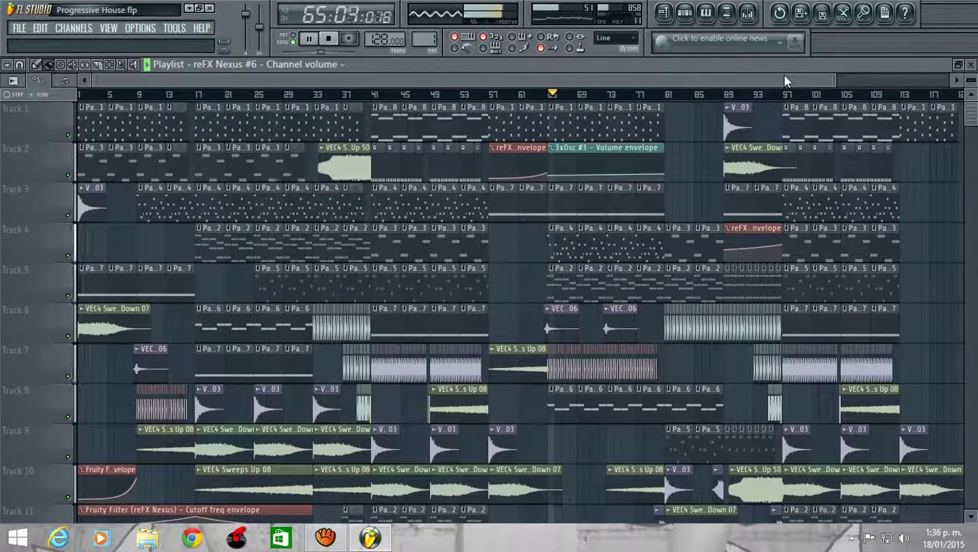
# Show the mixer over the playlist to watch the track levels during playback, and close it.
pyautogui.click(748, 13)
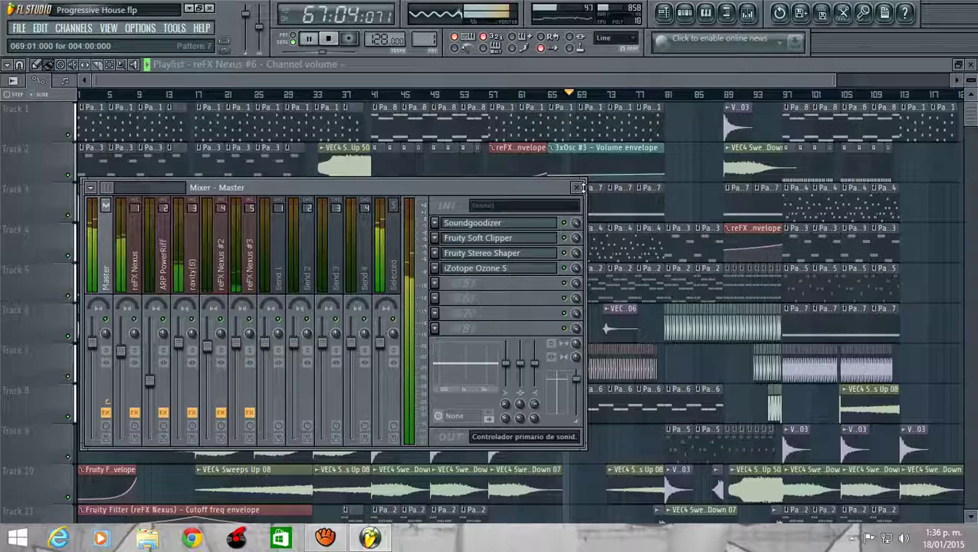
pyautogui.moveTo(109, 189)
pyautogui.mouseDown()
pyautogui.moveTo(128, 187)
pyautogui.moveTo(104, 186)
pyautogui.mouseUp()
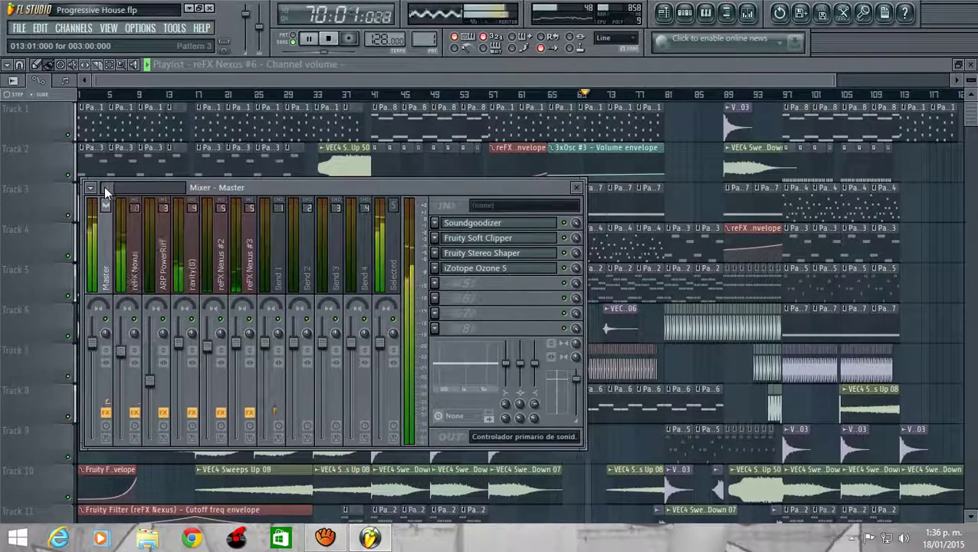
pyautogui.click(579, 189)
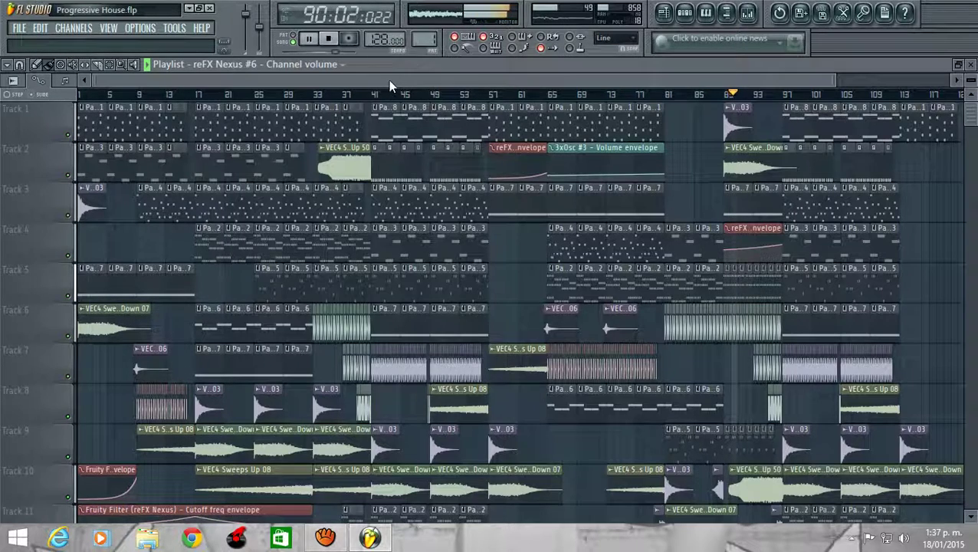
# Examine the closing section of the arrangement in the playlist, from about bar 73 to the song's end.
pyautogui.moveTo(388, 80); pyautogui.dragTo(646, 84)
pyautogui.scroll(-1, 436, 277)
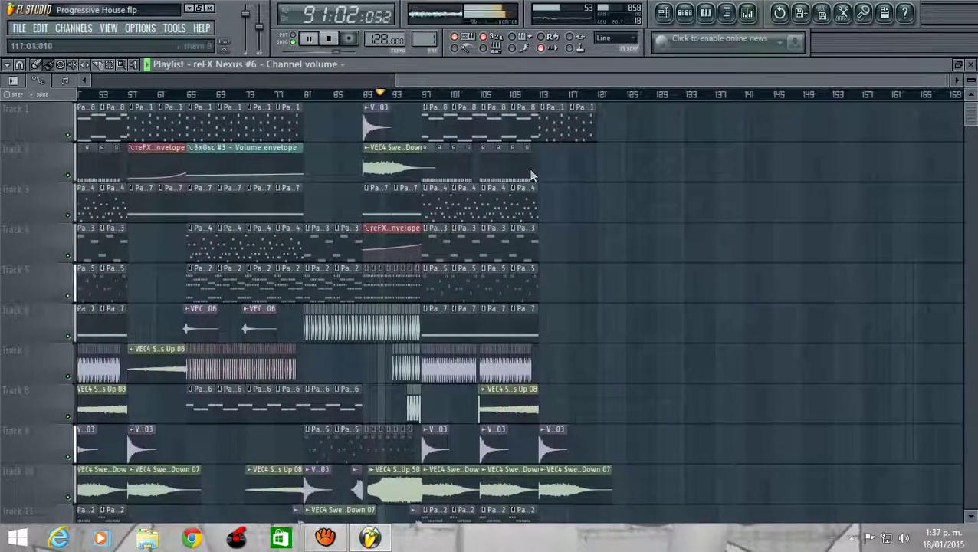
pyautogui.scroll(2, 442, 277)
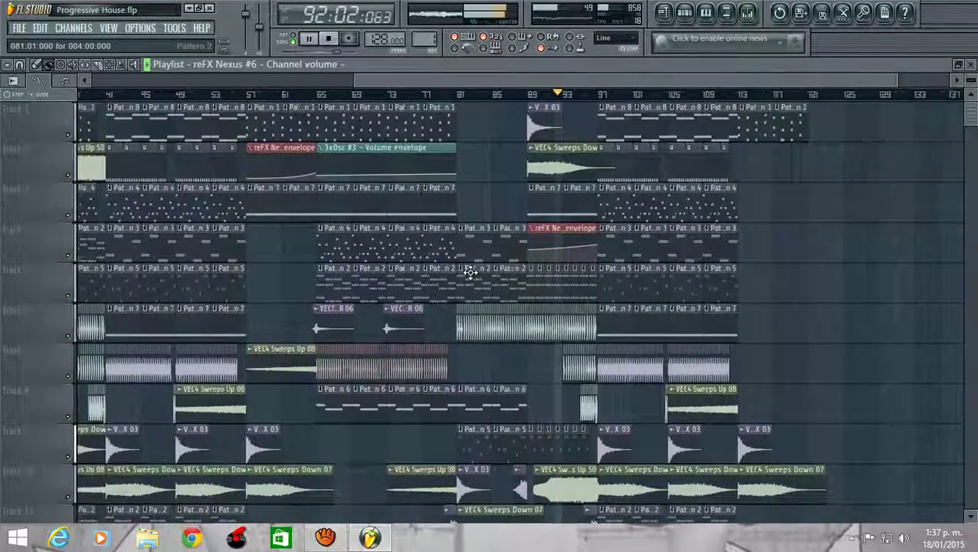
pyautogui.scroll(3, 460, 272)
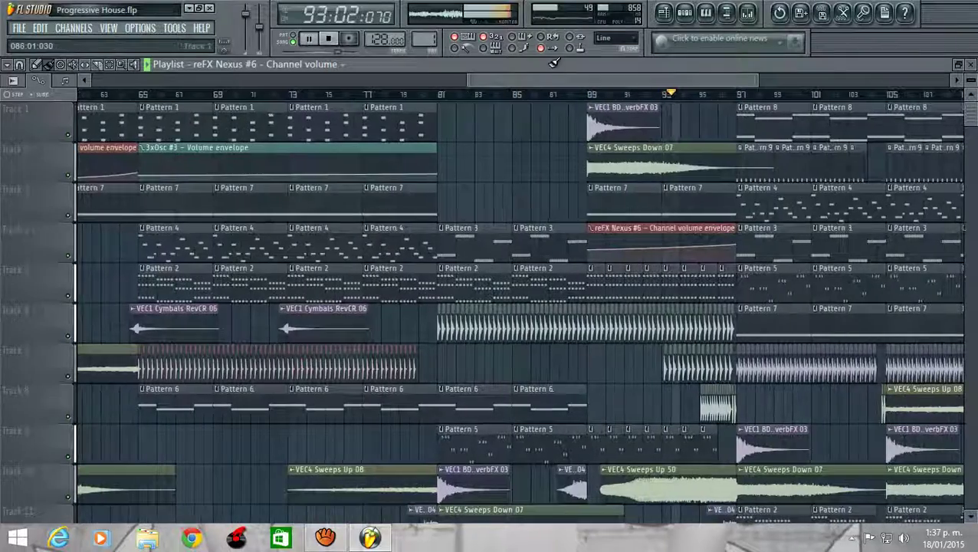
pyautogui.moveTo(570, 79); pyautogui.dragTo(622, 74)
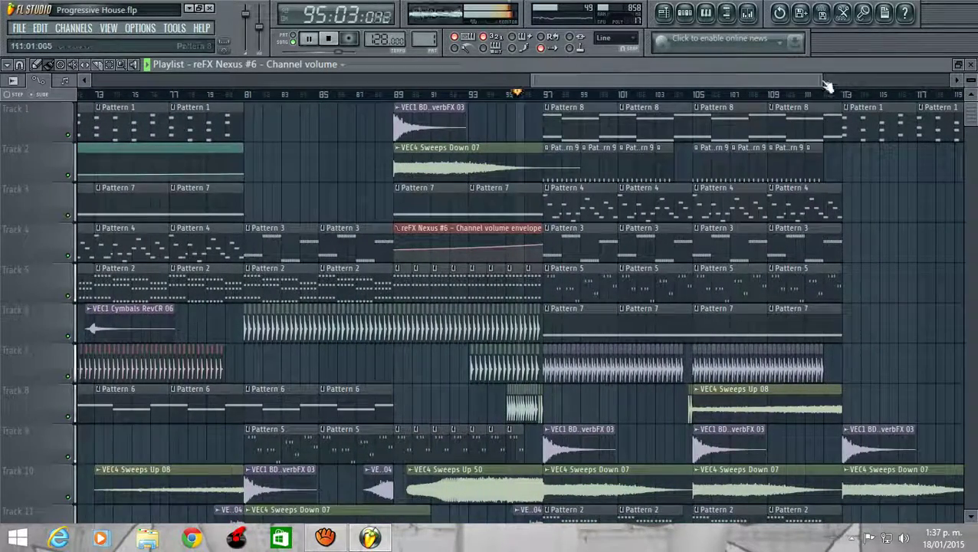
pyautogui.moveTo(821, 79); pyautogui.dragTo(873, 74)
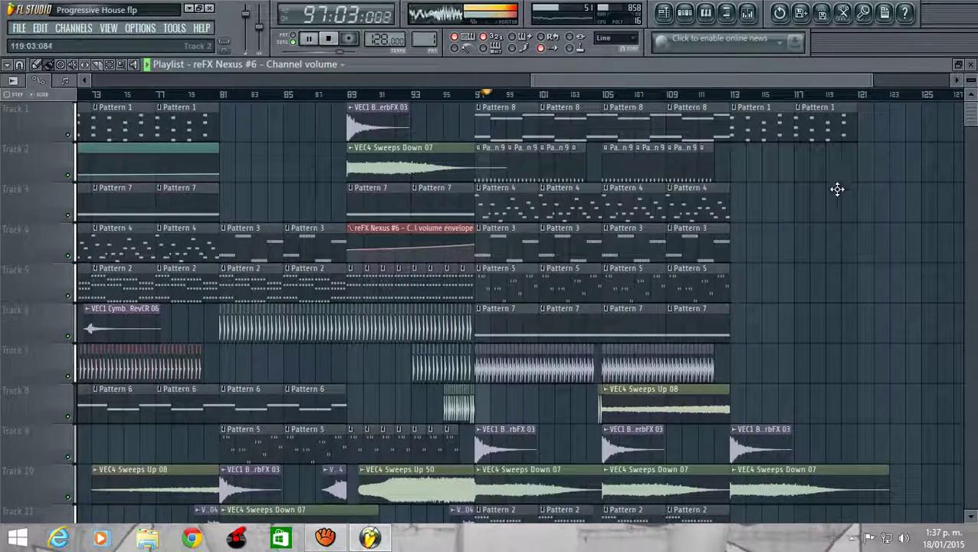
# Look over the arrangement's final section across the upper and lower playlist tracks, through the song's end at about bar 121.
pyautogui.scroll(-6, 843, 188)
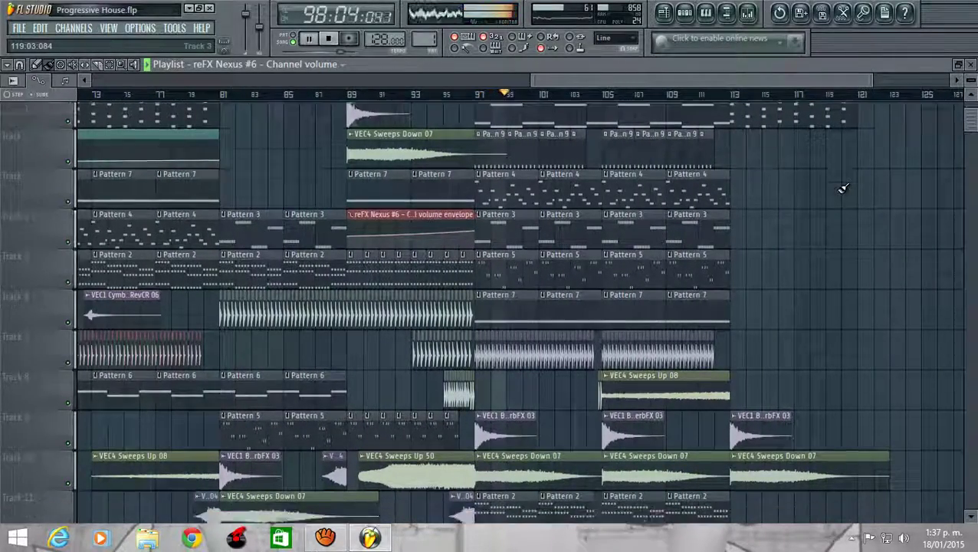
pyautogui.scroll(-1, 843, 188)
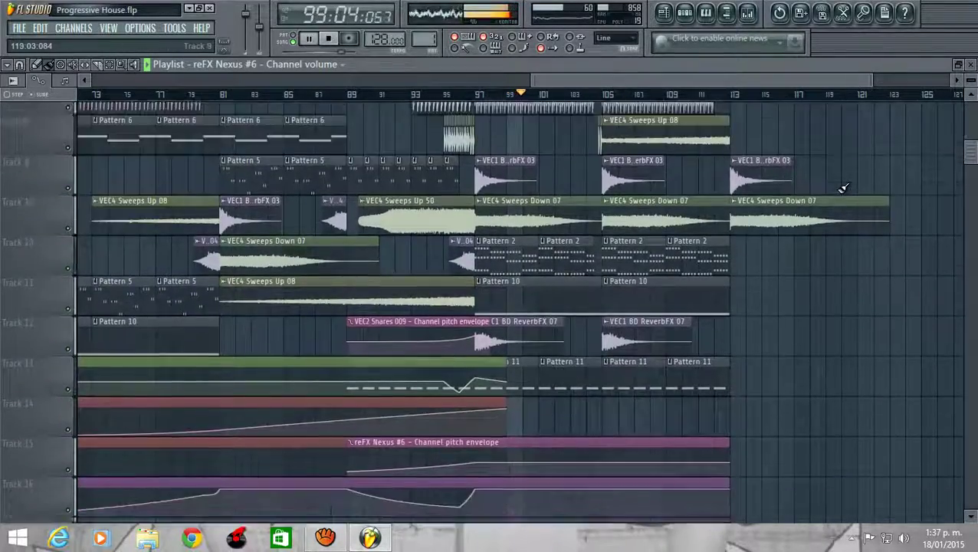
pyautogui.scroll(7, 843, 188)
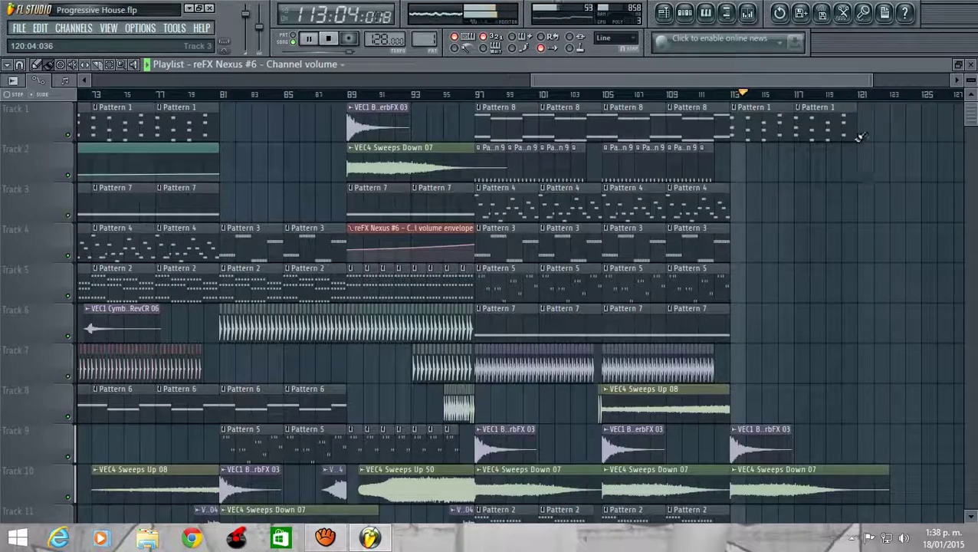
pyautogui.moveTo(872, 78); pyautogui.dragTo(796, 81)
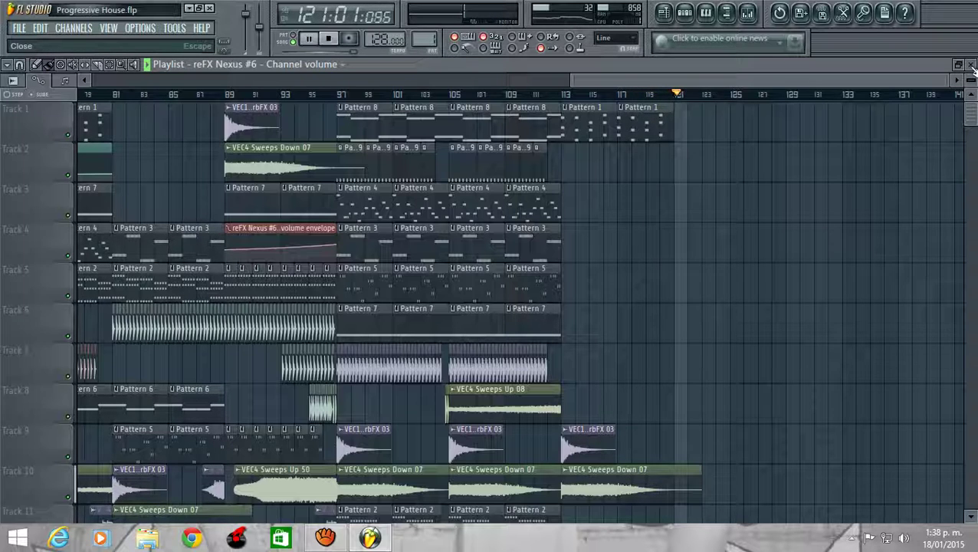
# Stop the song's playback and close the playlist.
pyautogui.press('space')
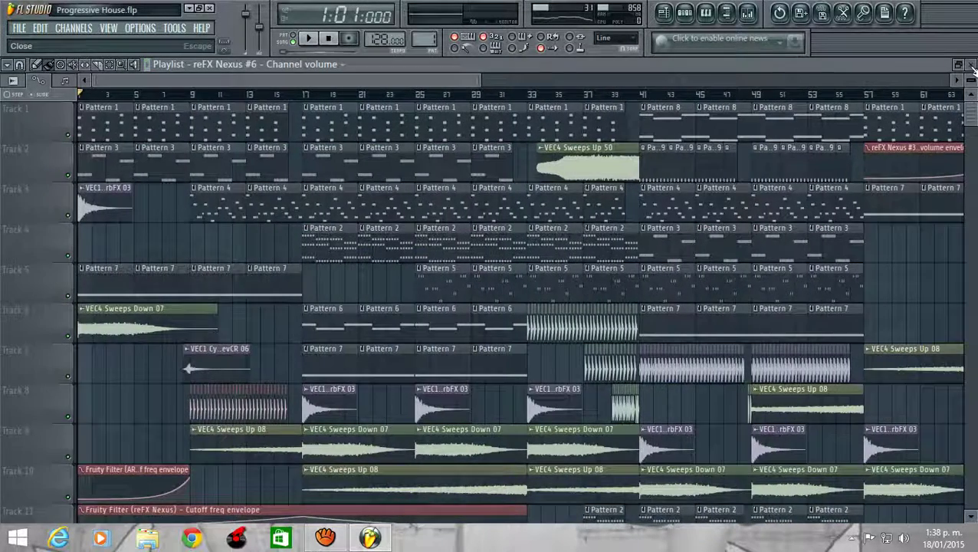
pyautogui.click(970, 66)
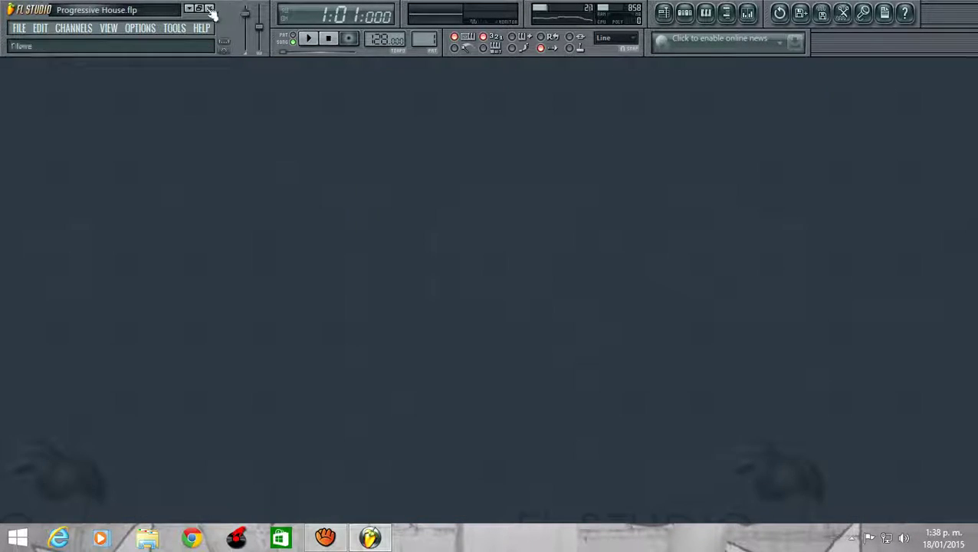
pyautogui.click(221, 35)
pyautogui.click(529, 307)
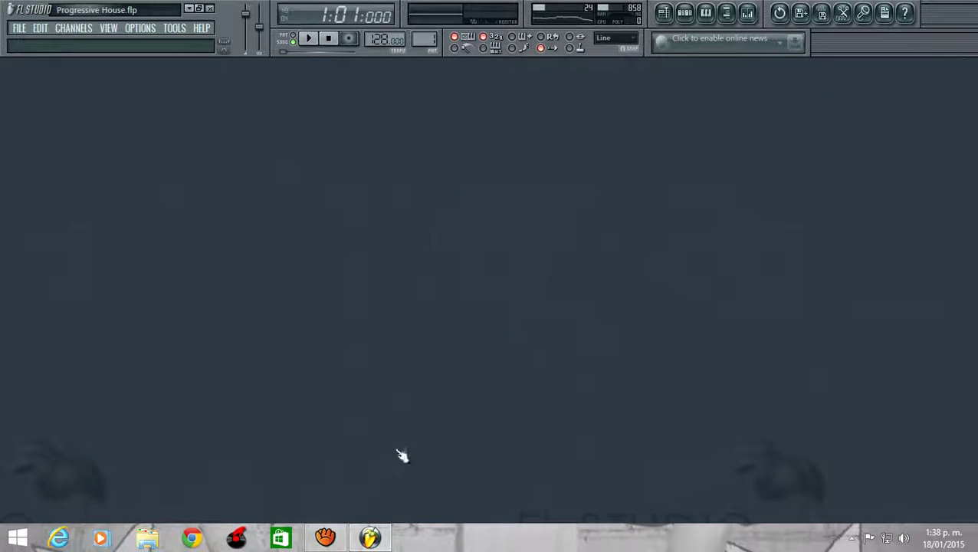